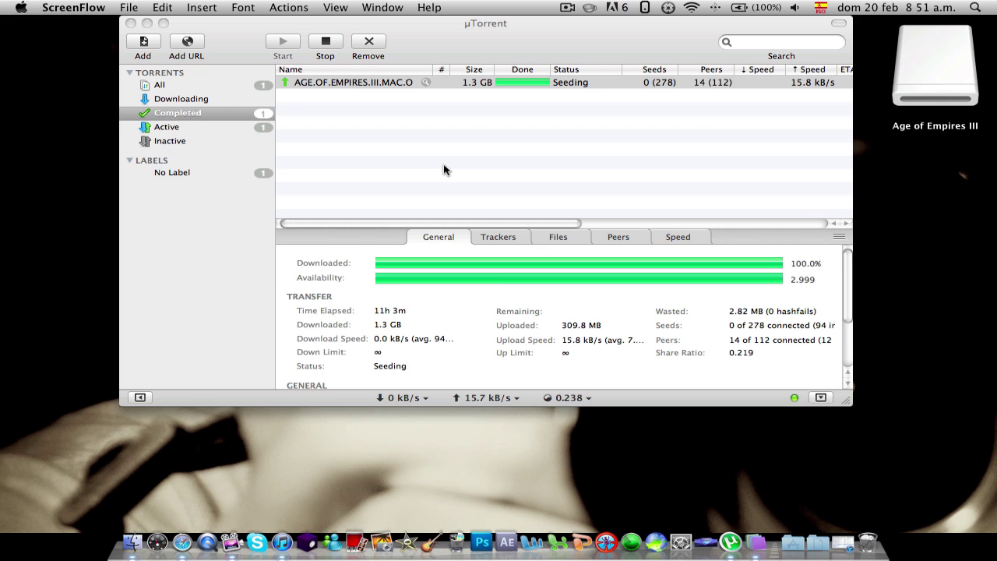
- Revisit the Age of Empires III Mac OS X-GALAPP torrent page from Safari's browsing history, and close the browser window
{"action": "left_click", "coordinate": [182, 542]}
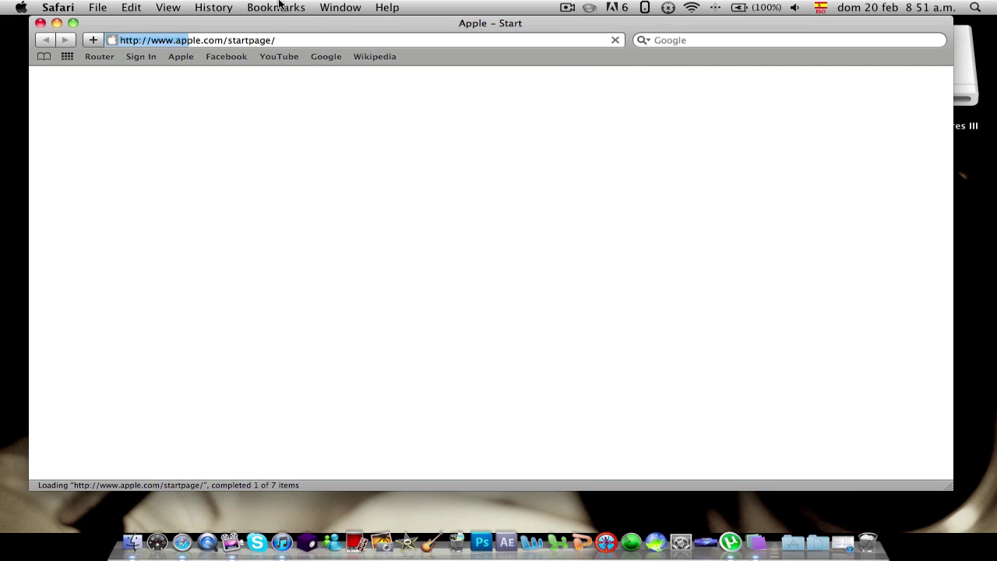
{"action": "left_click", "coordinate": [278, 7]}
{"action": "mouse_move", "coordinate": [213, 7]}
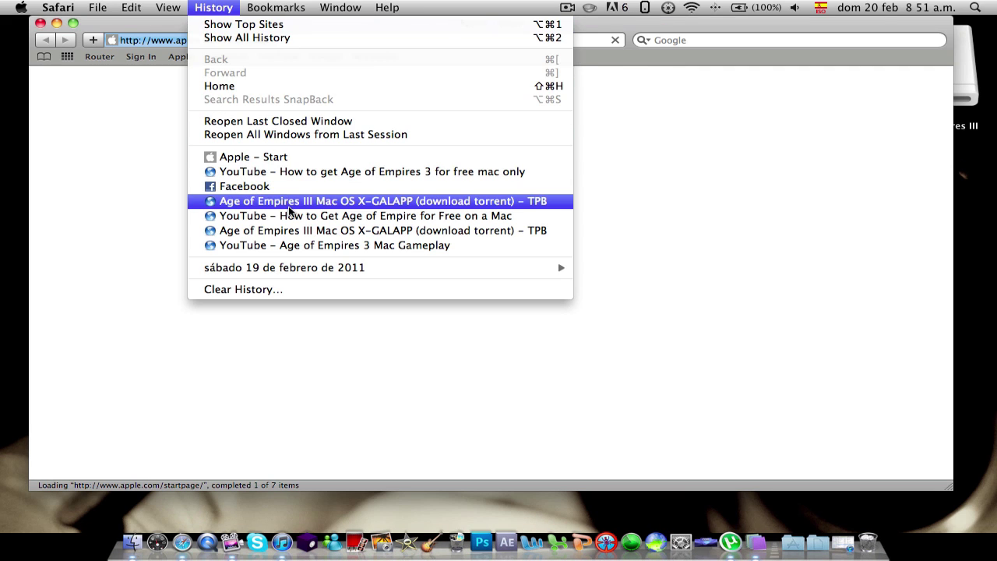
{"action": "left_click", "coordinate": [327, 231]}
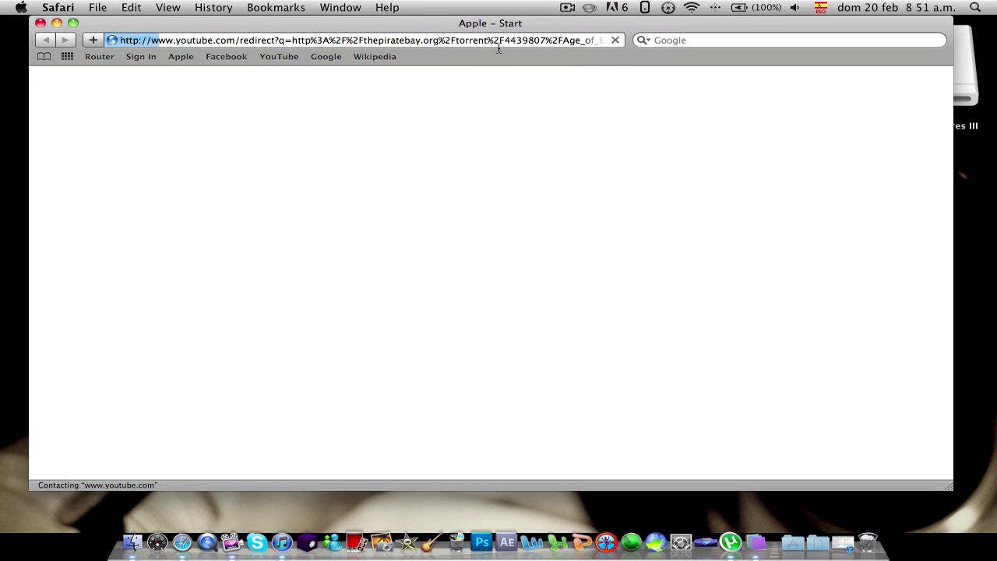
{"action": "left_click", "coordinate": [40, 23]}
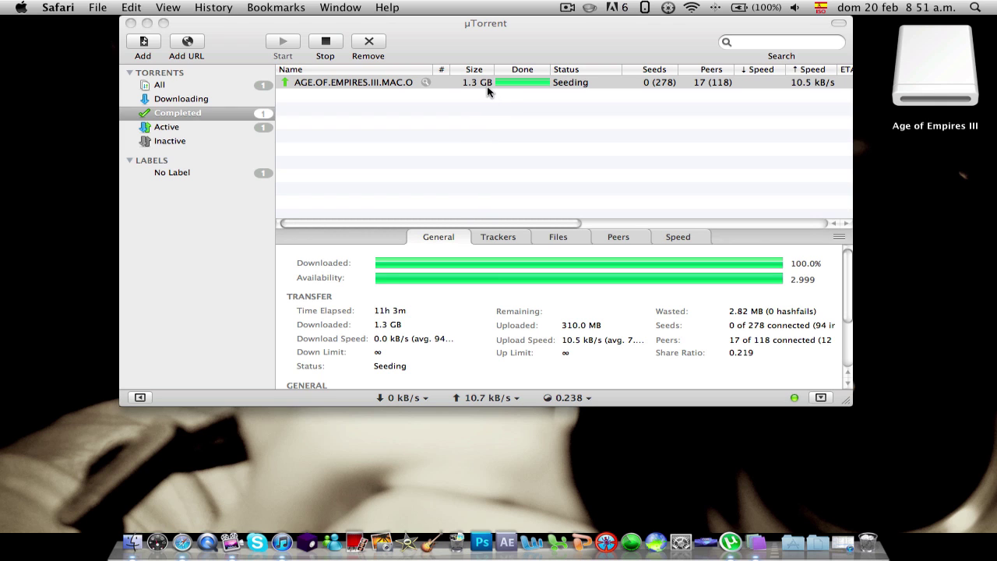
- Examine all transfer columns of the completed Age of Empires III torrent in µTorrent, and minimize its window
{"action": "scroll", "coordinate": [493, 148], "scroll_direction": "right", "scroll_amount": 2}
{"action": "scroll", "coordinate": [493, 148], "scroll_direction": "right", "scroll_amount": 10}
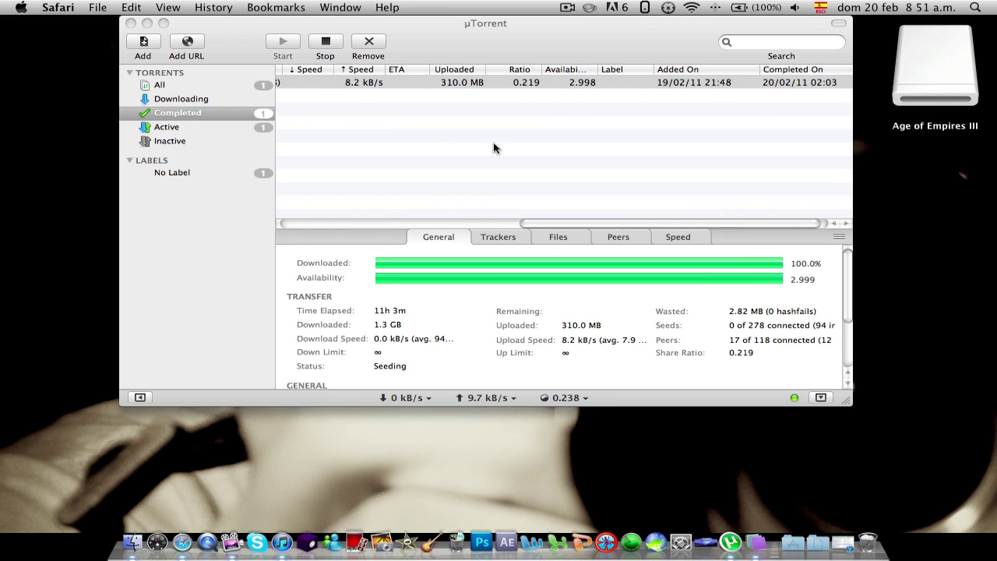
{"action": "scroll", "coordinate": [493, 148], "scroll_direction": "left", "scroll_amount": 2}
{"action": "scroll", "coordinate": [493, 148], "scroll_direction": "left", "scroll_amount": 1}
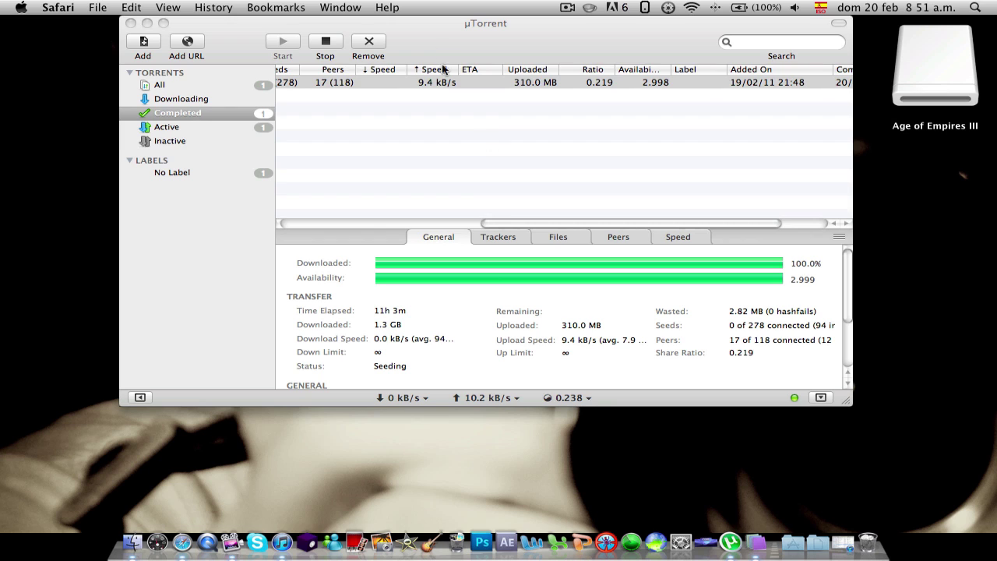
{"action": "scroll", "coordinate": [467, 97], "scroll_direction": "left", "scroll_amount": 8}
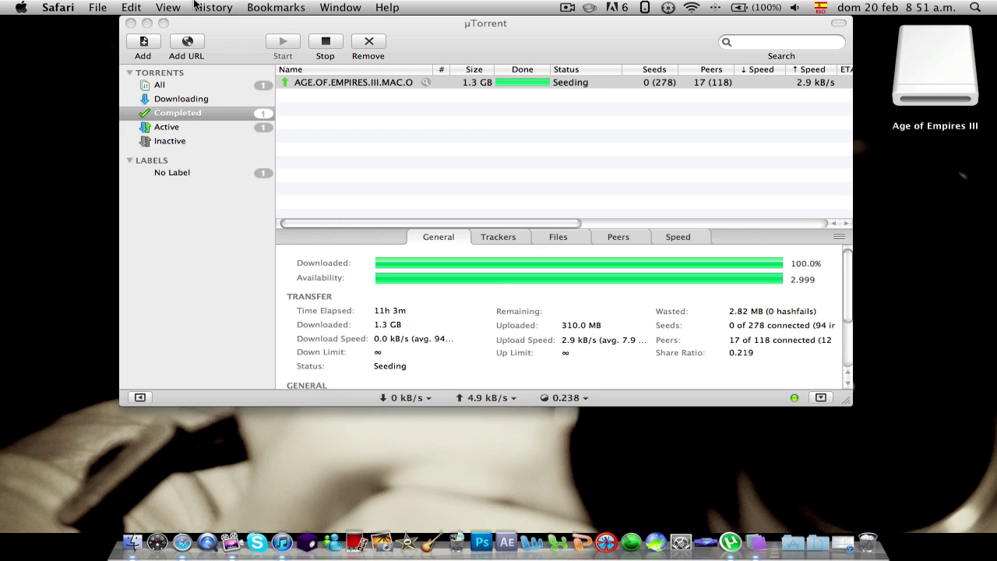
{"action": "left_click", "coordinate": [152, 26]}
{"action": "left_click_drag", "start_coordinate": [203, 28], "coordinate": [196, 29]}
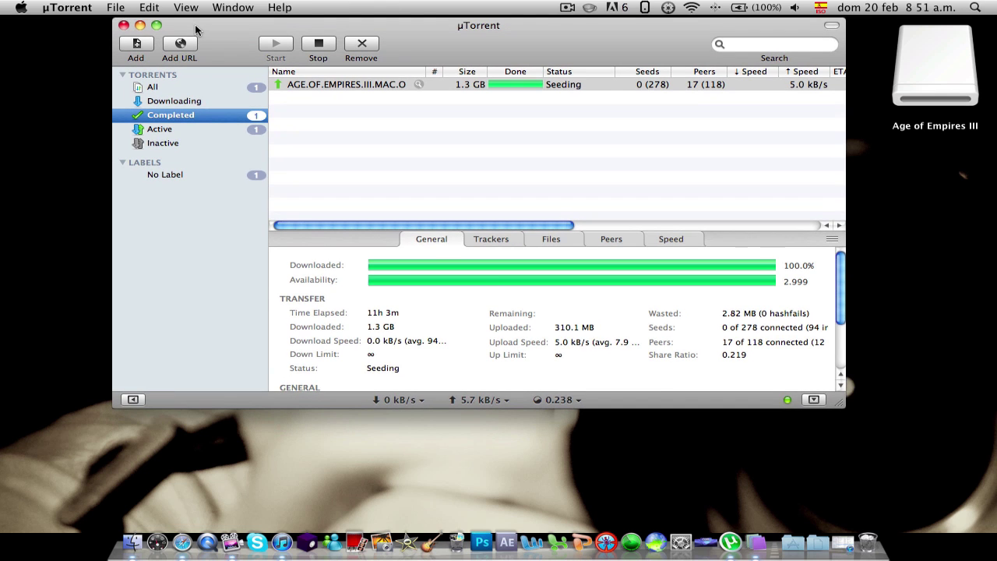
{"action": "left_click", "coordinate": [140, 26]}
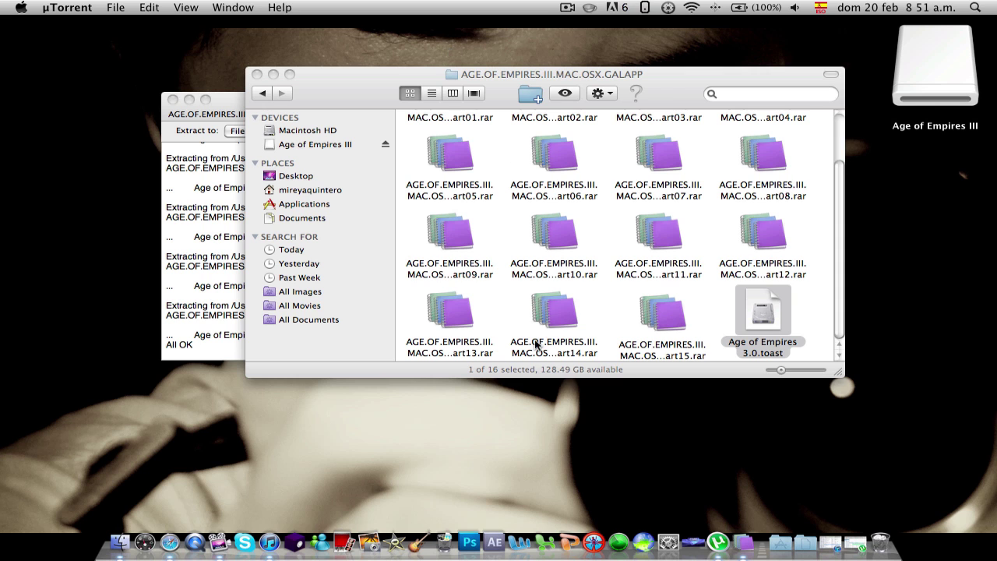
- Move the UnRarX window clear of the AGE.OF.EMPIRES.III.MAC.OSX.GALAPP folder window and select the part01.rar archive in that folder
{"action": "left_click_drag", "start_coordinate": [238, 113], "coordinate": [162, 103]}
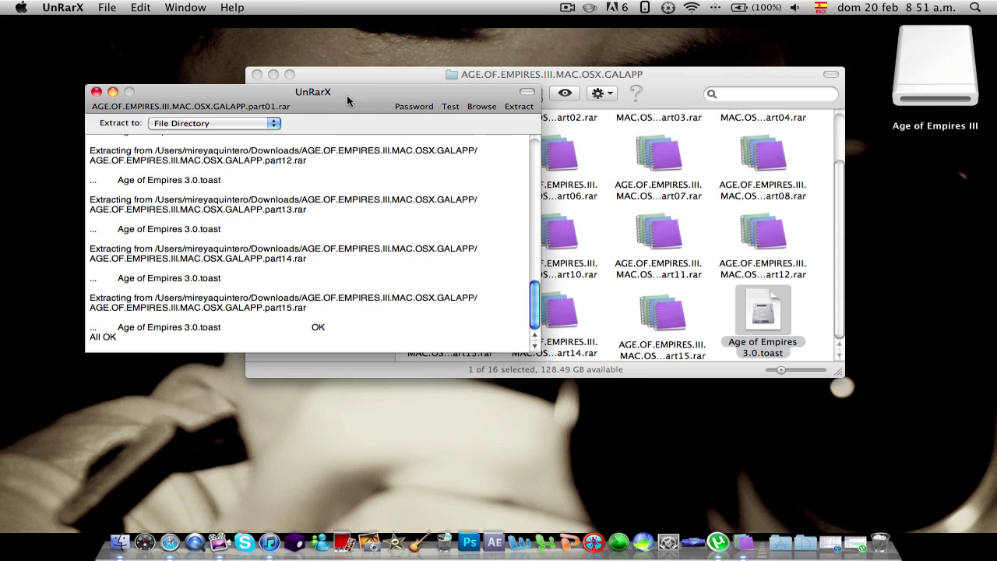
{"action": "left_click_drag", "start_coordinate": [347, 100], "coordinate": [368, 210]}
{"action": "left_click", "coordinate": [393, 88]}
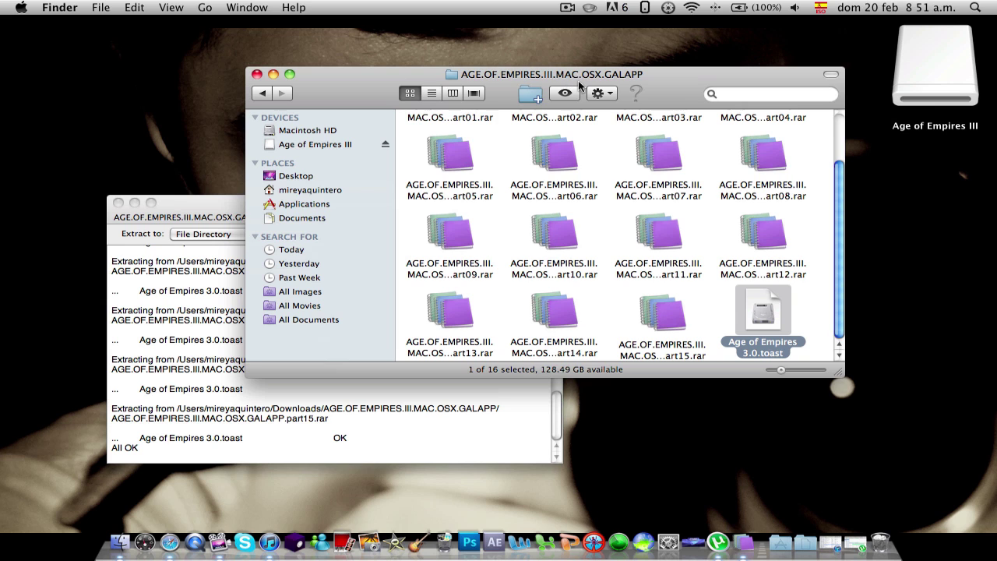
{"action": "scroll", "coordinate": [545, 249], "scroll_direction": "up", "scroll_amount": 4}
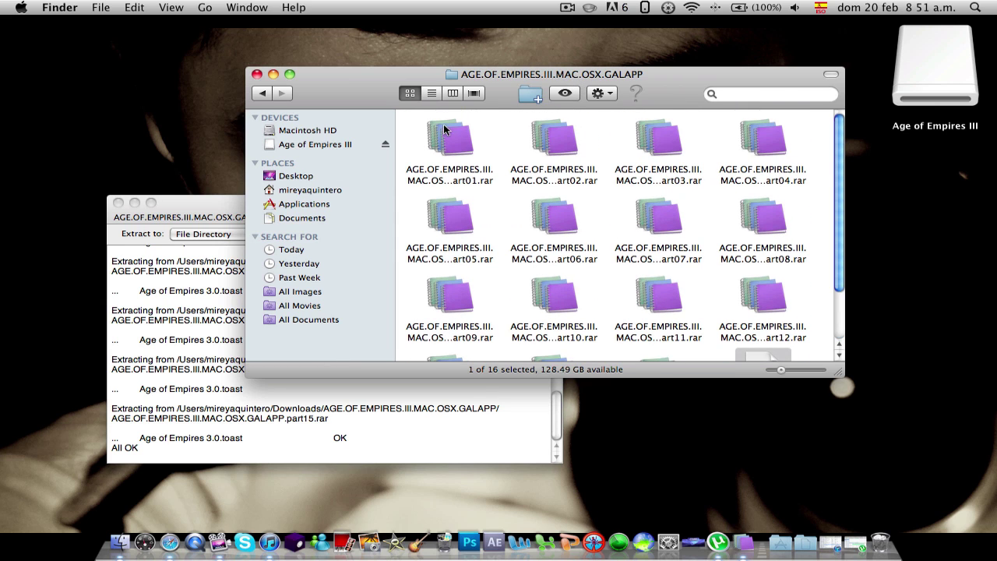
{"action": "left_click", "coordinate": [445, 129]}
{"action": "right_click", "coordinate": [457, 134]}
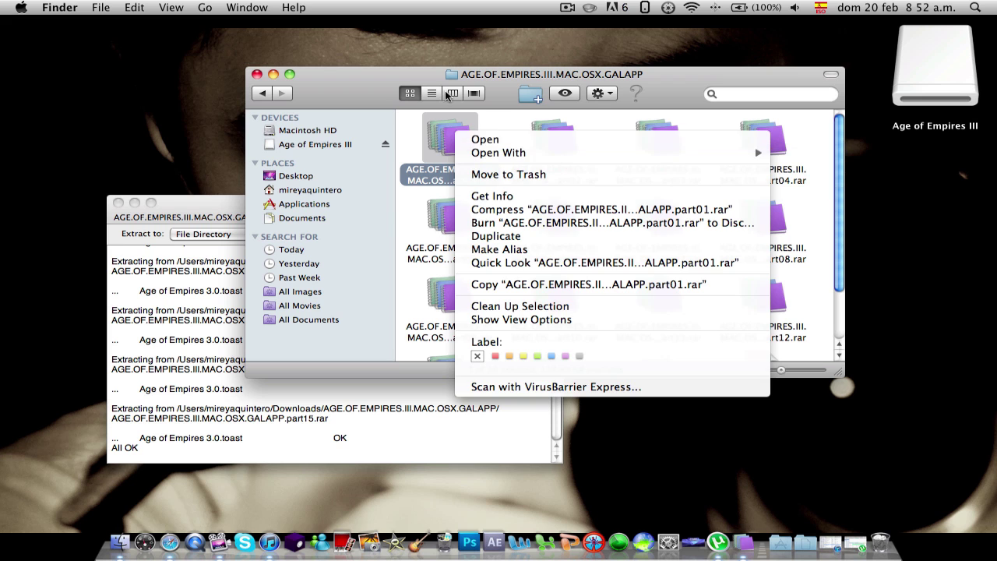
{"action": "left_click", "coordinate": [354, 86]}
- Switch to UnRarX and review the extraction log for the Age of Empires III archive parts from its beginning
{"action": "left_click", "coordinate": [242, 206]}
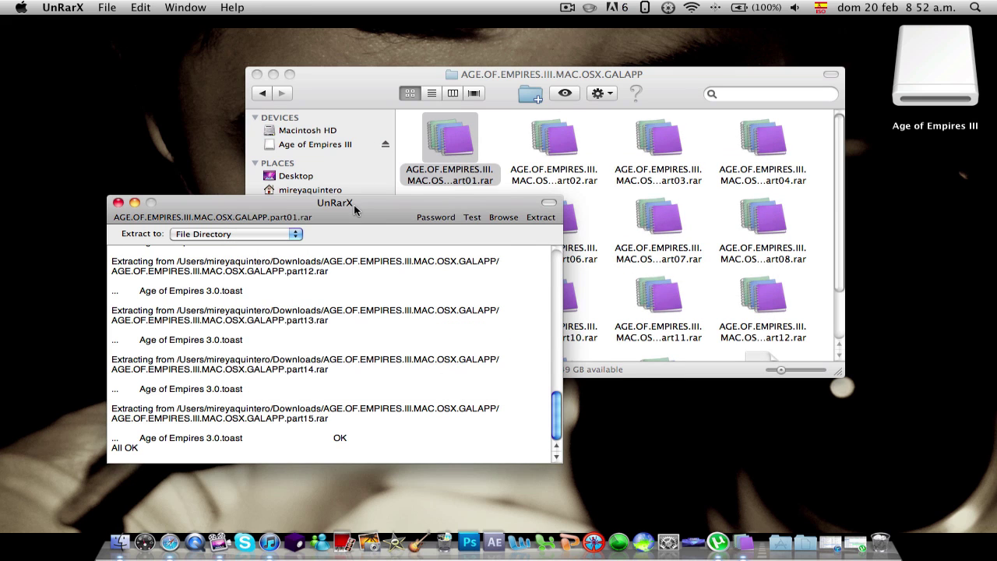
{"action": "left_click_drag", "start_coordinate": [354, 209], "coordinate": [445, 166]}
{"action": "scroll", "coordinate": [506, 292], "scroll_direction": "up", "scroll_amount": 15}
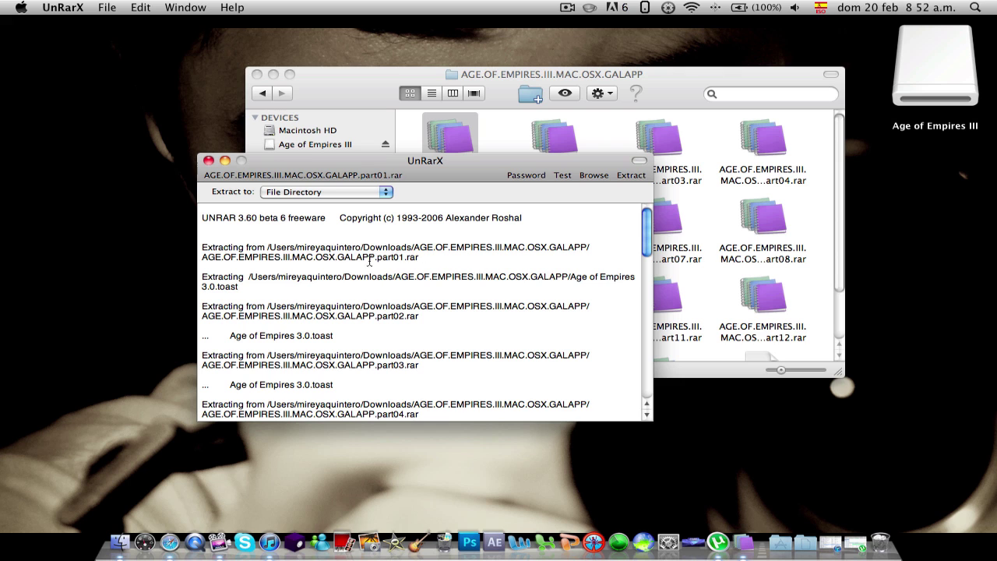
{"action": "scroll", "coordinate": [349, 267], "scroll_direction": "down", "scroll_amount": 3}
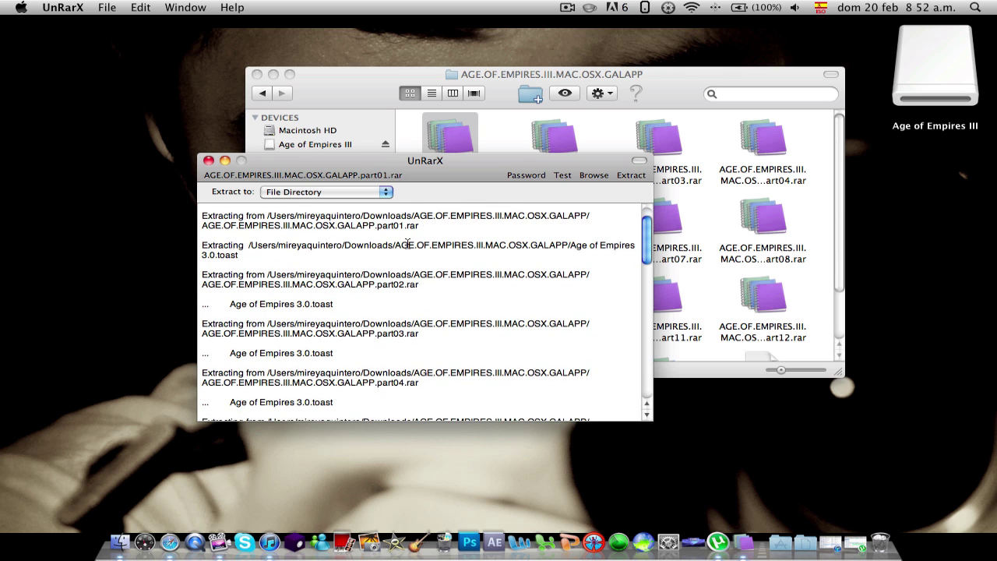
{"action": "scroll", "coordinate": [407, 244], "scroll_direction": "down", "scroll_amount": 5}
{"action": "scroll", "coordinate": [408, 244], "scroll_direction": "up", "scroll_amount": 8}
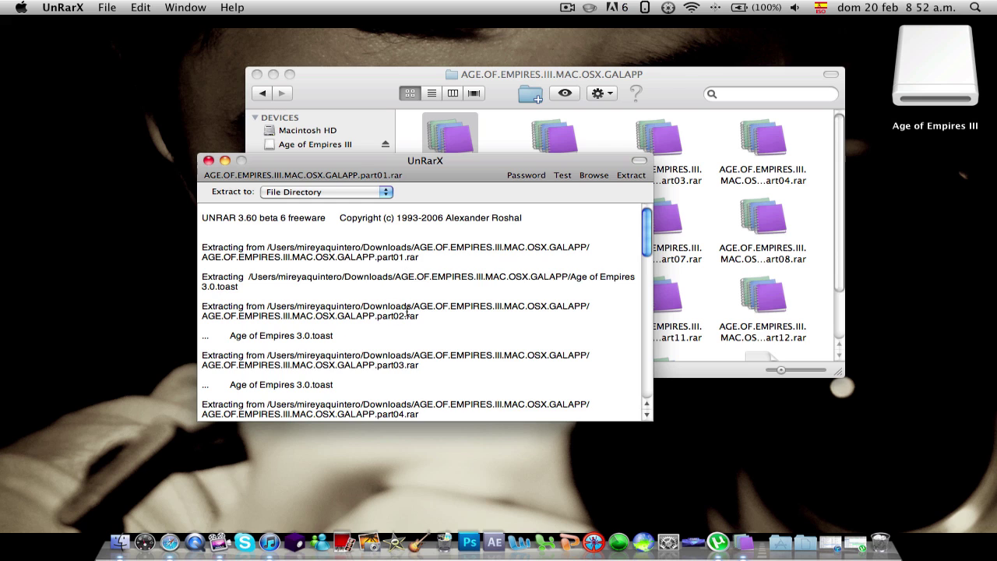
{"action": "scroll", "coordinate": [402, 312], "scroll_direction": "down", "scroll_amount": 5}
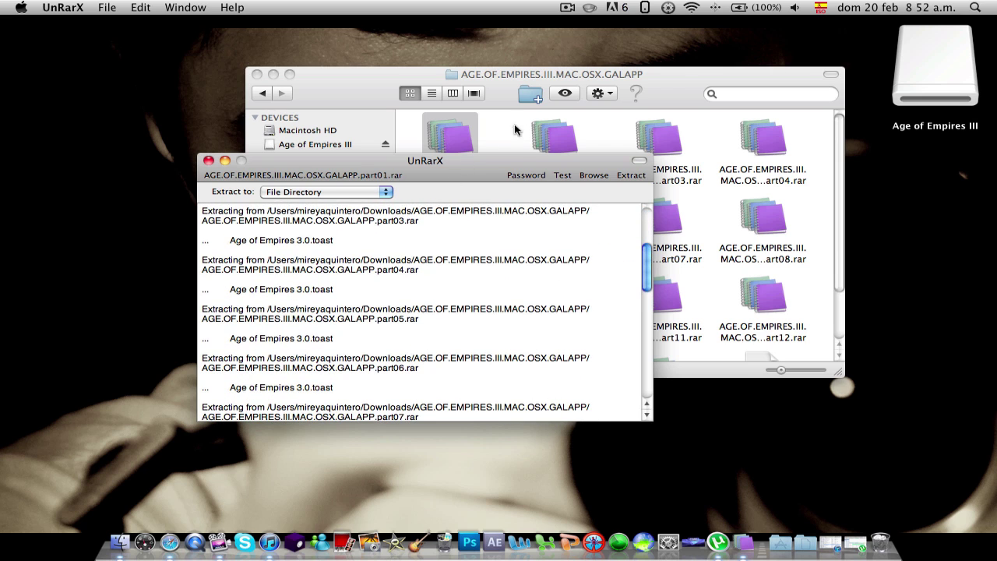
- Locate Age of Empires 3.0.toast in the archive folder, and view the loaded archive name and start of the log in UnRarX
{"action": "left_click", "coordinate": [514, 94]}
{"action": "scroll", "coordinate": [755, 311], "scroll_direction": "down", "scroll_amount": 3}
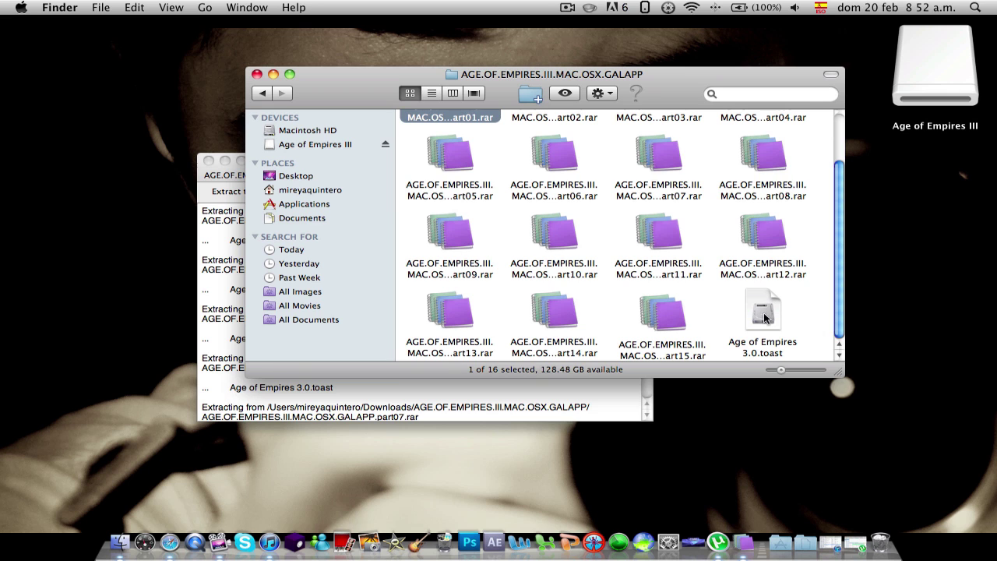
{"action": "left_click", "coordinate": [233, 184]}
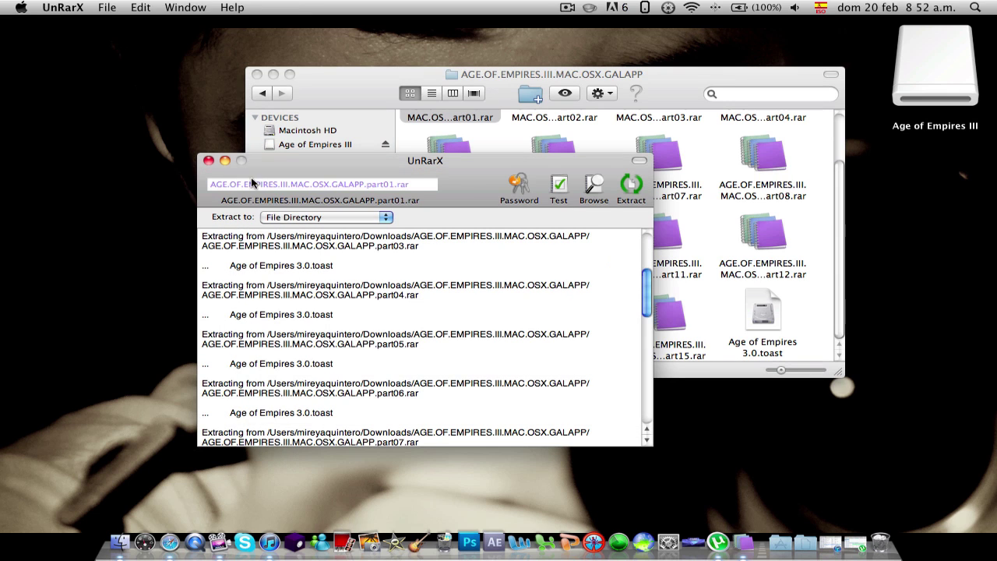
{"action": "left_click_drag", "start_coordinate": [343, 161], "coordinate": [300, 182]}
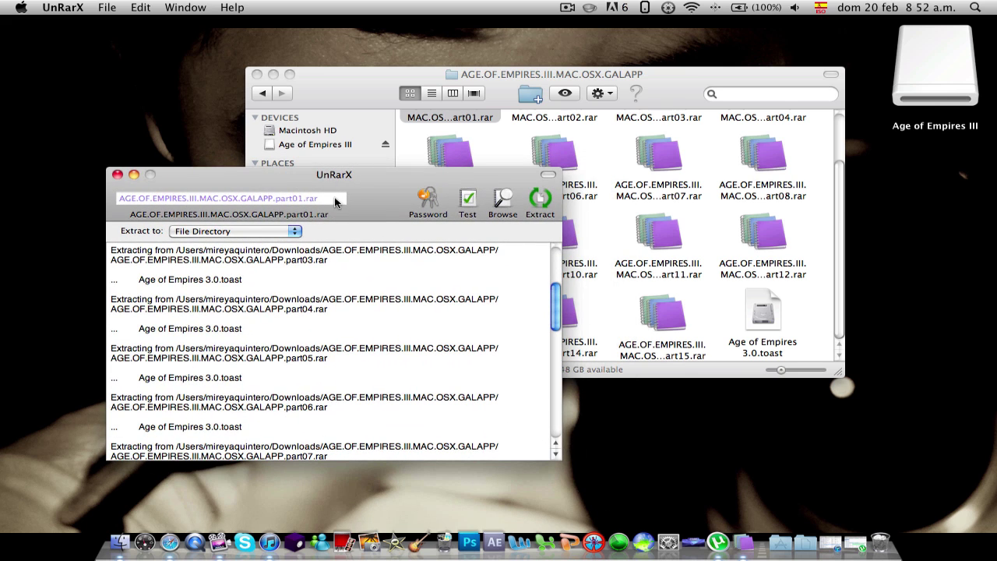
{"action": "scroll", "coordinate": [335, 250], "scroll_direction": "up", "scroll_amount": 5}
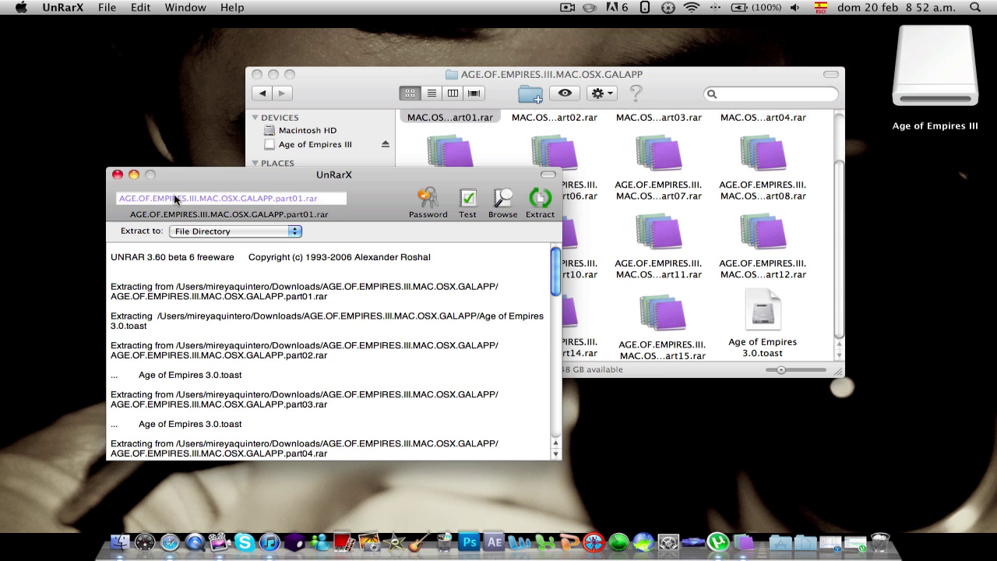
{"action": "mouse_move", "coordinate": [225, 184]}
{"action": "left_mouse_down"}
{"action": "mouse_move", "coordinate": [224, 204]}
{"action": "mouse_move", "coordinate": [233, 166]}
{"action": "left_mouse_up"}
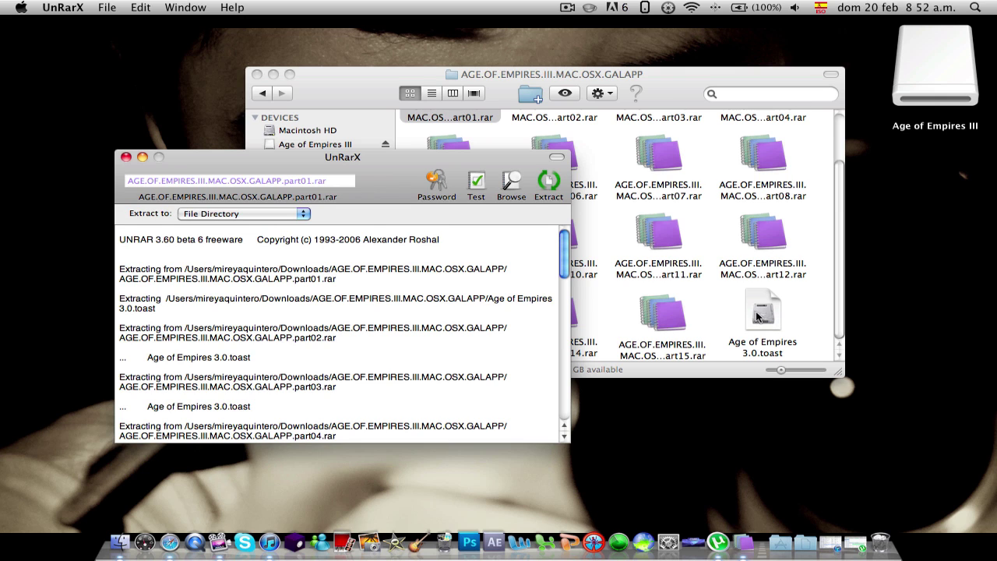
- Close UnRarX and the archive folder window, and open the mounted Age of Empires III disk from the desktop
{"action": "left_click", "coordinate": [127, 157]}
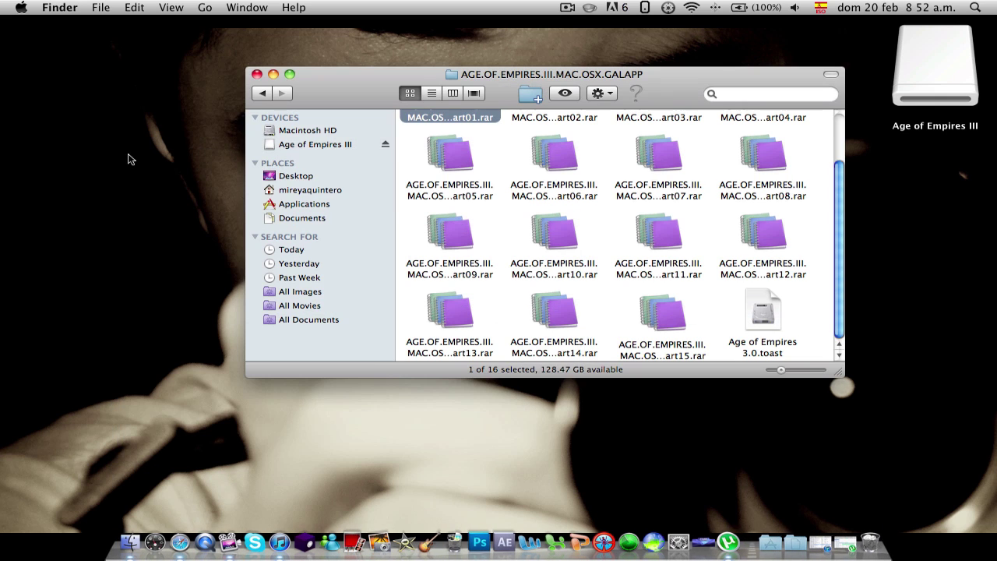
{"action": "left_click", "coordinate": [256, 74]}
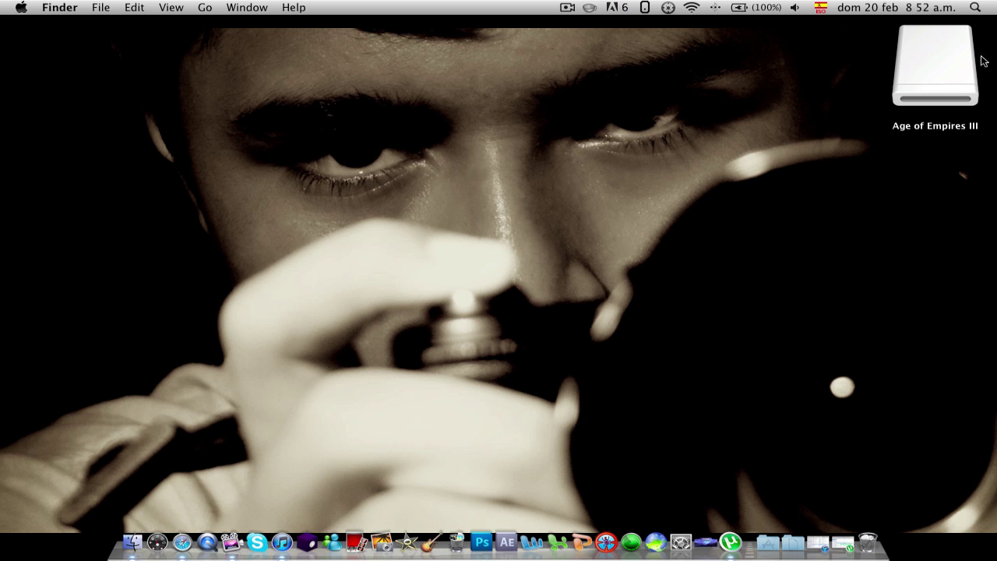
{"action": "left_click", "coordinate": [941, 67]}
{"action": "double_click", "coordinate": [931, 76]}
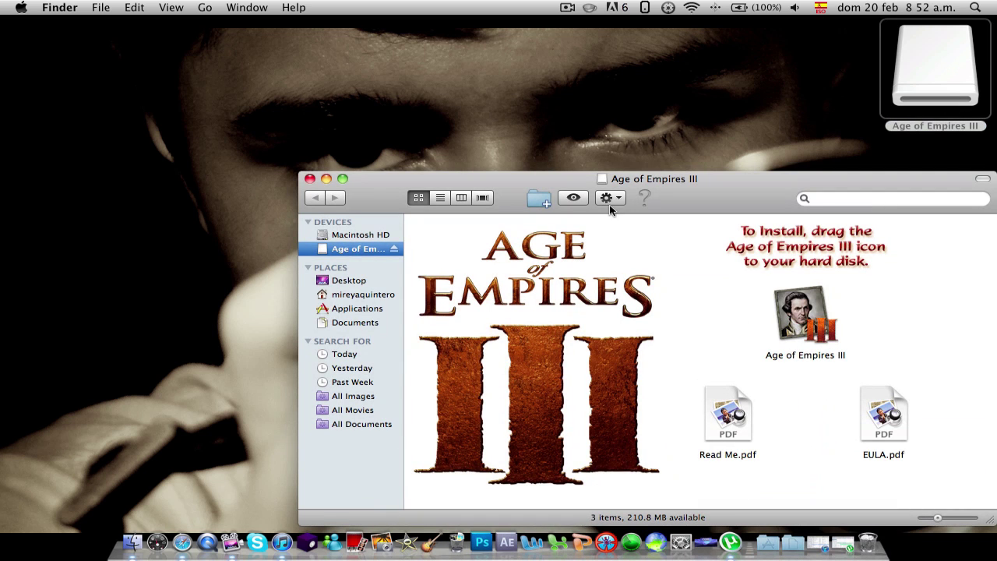
{"action": "left_click_drag", "start_coordinate": [700, 176], "coordinate": [513, 63]}
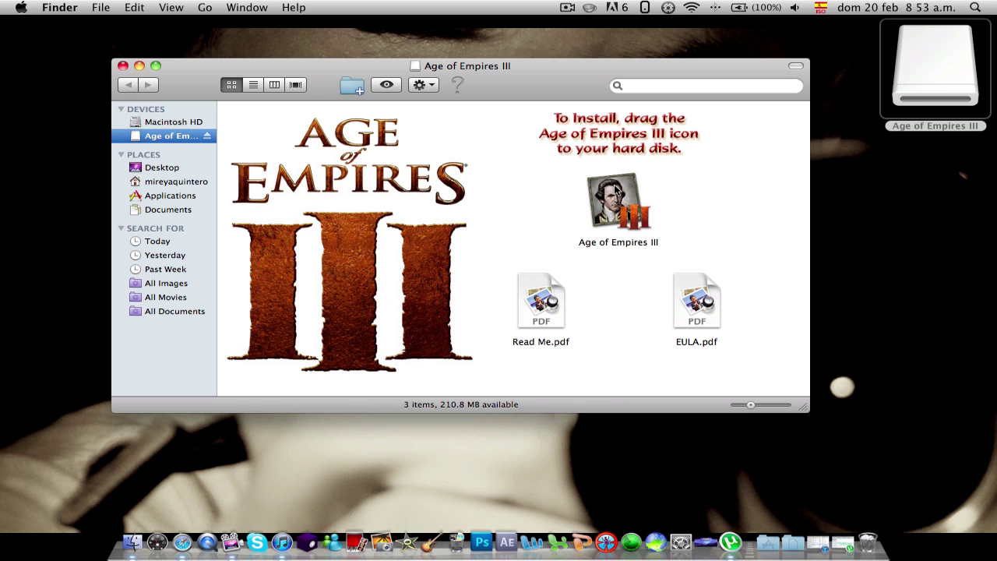
- Open Read Me.pdf from the disk, read its system requirements and installation sections, and close the document
{"action": "left_click", "coordinate": [534, 304]}
{"action": "double_click", "coordinate": [533, 304]}
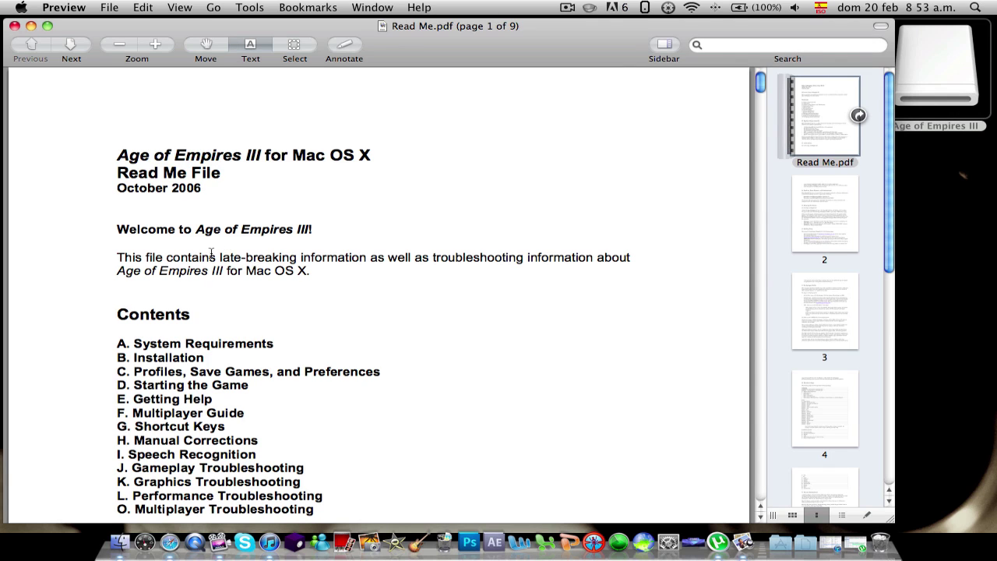
{"action": "scroll", "coordinate": [211, 253], "scroll_direction": "down", "scroll_amount": 3}
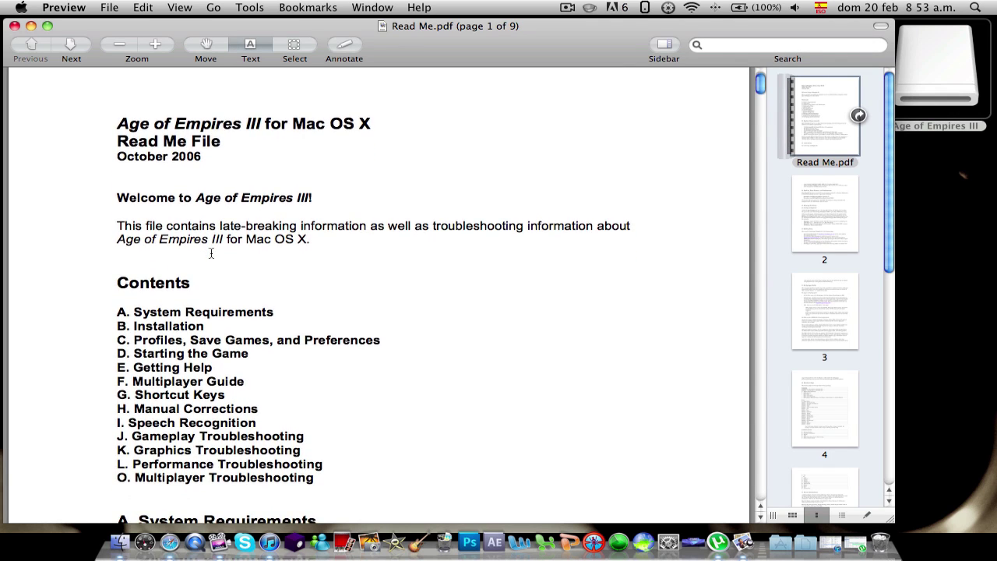
{"action": "scroll", "coordinate": [209, 264], "scroll_direction": "down", "scroll_amount": 10}
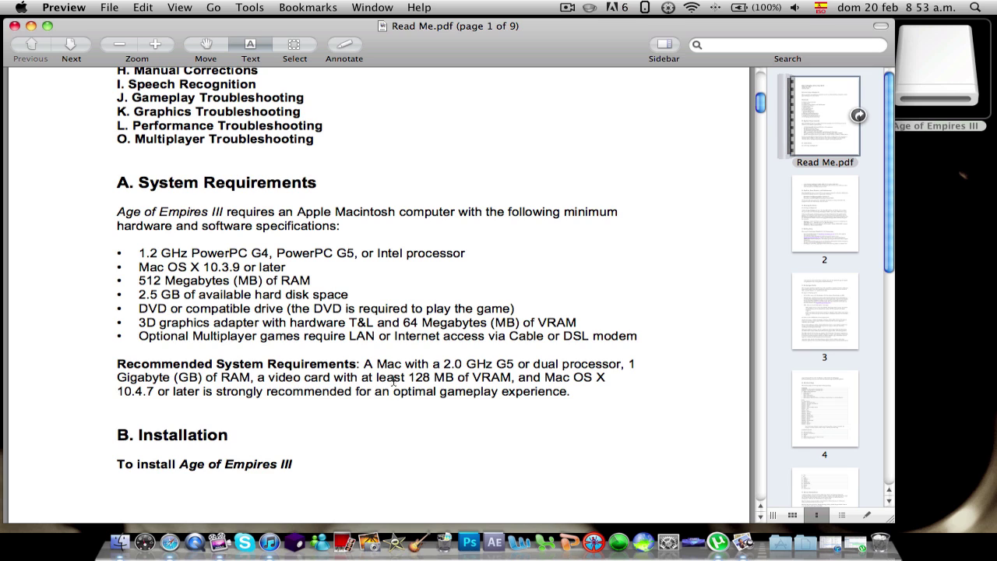
{"action": "scroll", "coordinate": [346, 318], "scroll_direction": "down", "scroll_amount": 5}
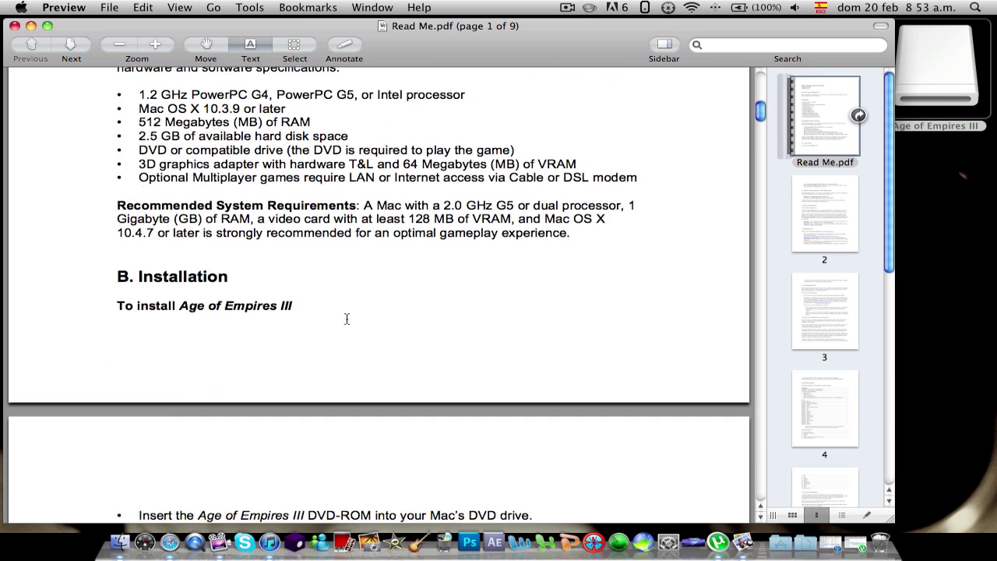
{"action": "scroll", "coordinate": [347, 318], "scroll_direction": "down", "scroll_amount": 11}
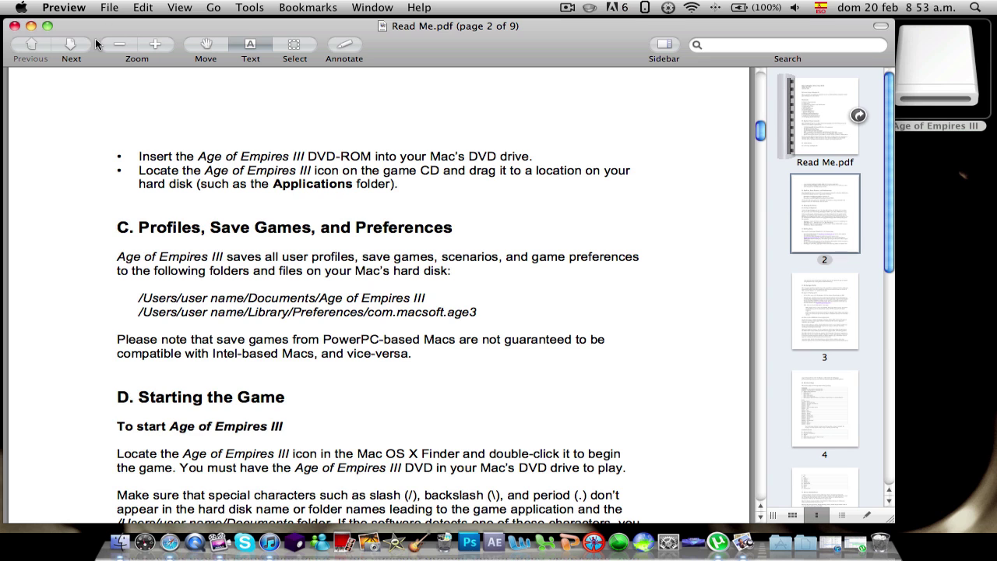
{"action": "left_click", "coordinate": [14, 29]}
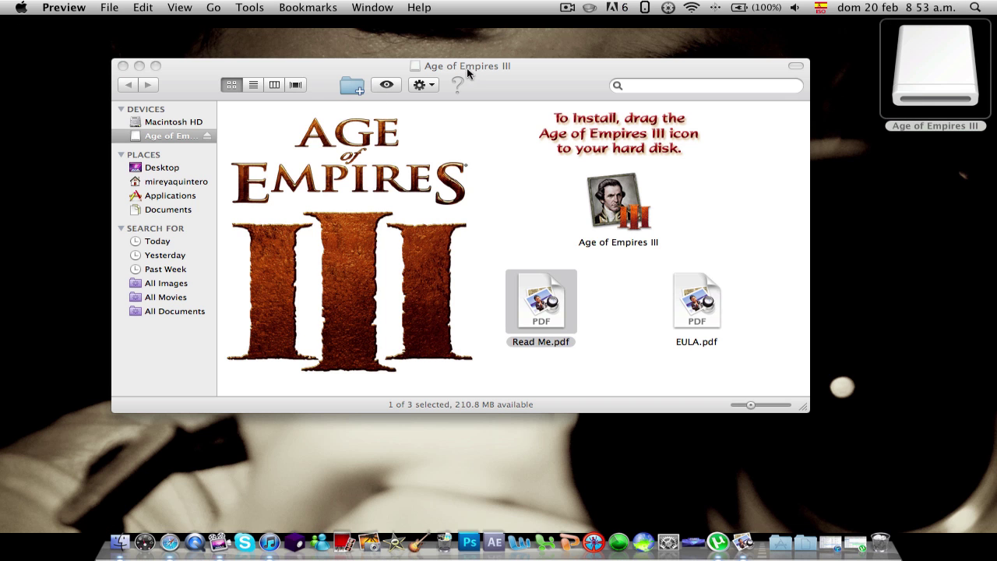
- Install the game by copying the Age of Empires III icon from the disk into the Applications folder
{"action": "left_click_drag", "start_coordinate": [607, 198], "coordinate": [779, 525]}
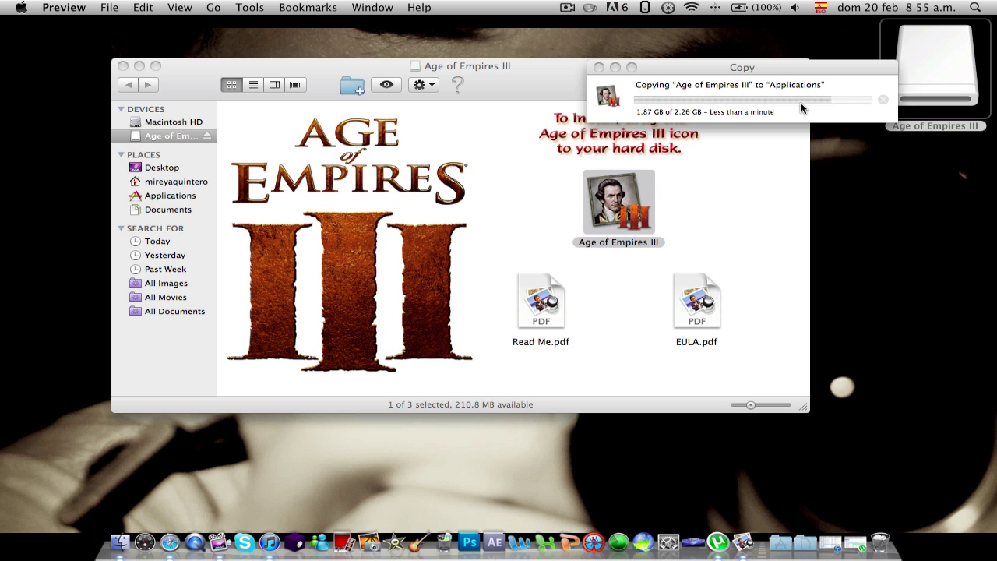
{"action": "left_click", "coordinate": [567, 8]}
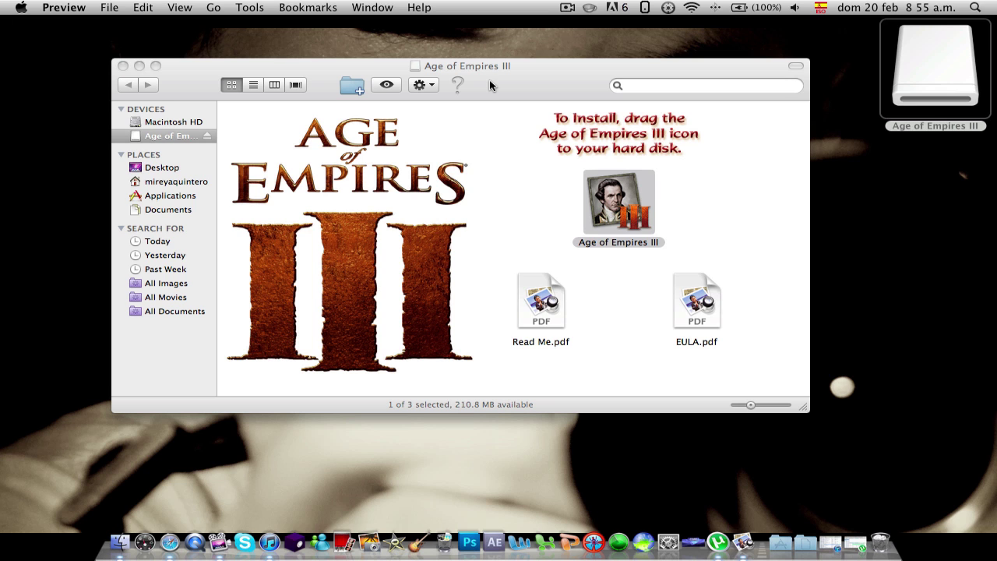
- Close the Age of Empires III disk window and quit Preview
{"action": "left_click", "coordinate": [123, 65]}
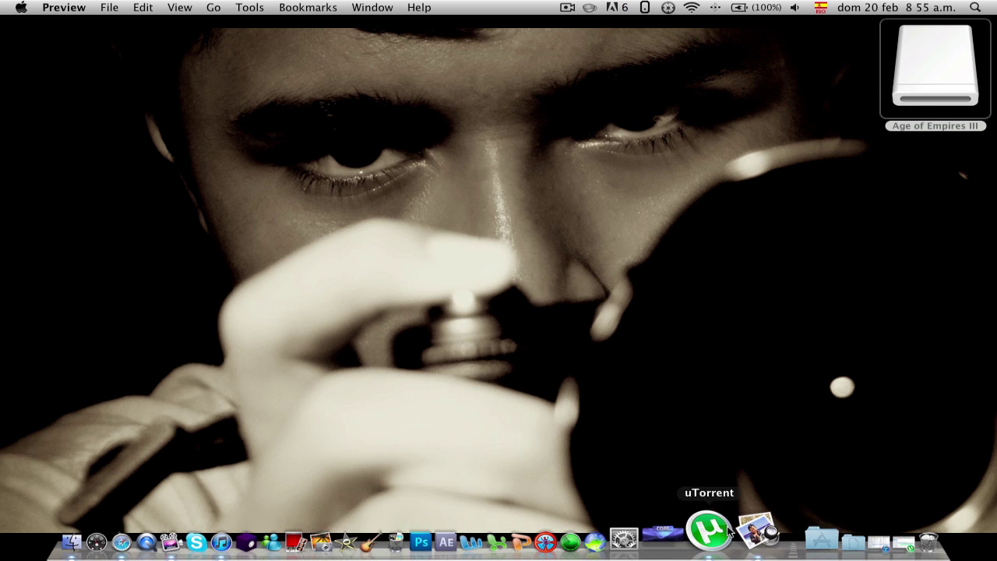
{"action": "left_click", "coordinate": [64, 7]}
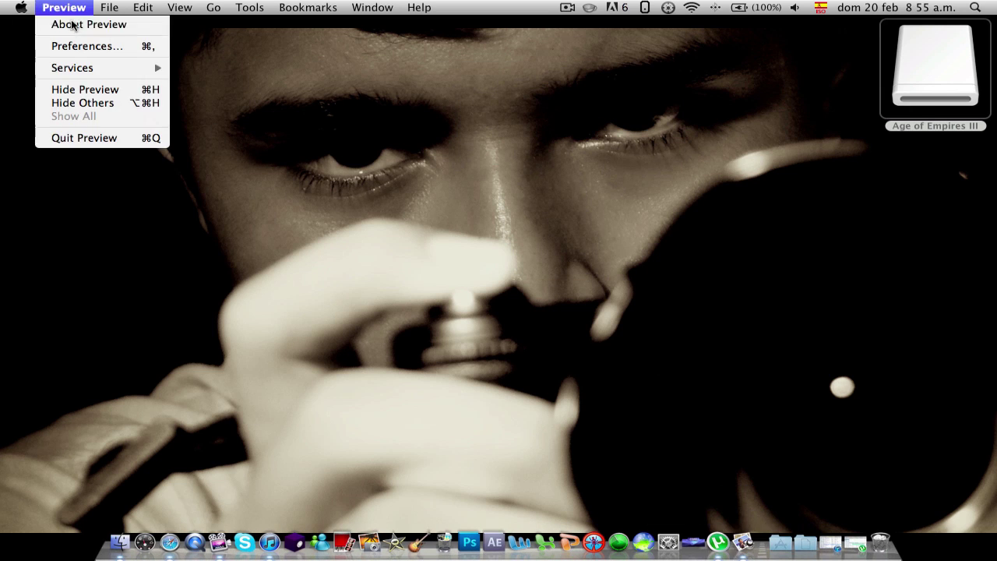
{"action": "left_click", "coordinate": [102, 137]}
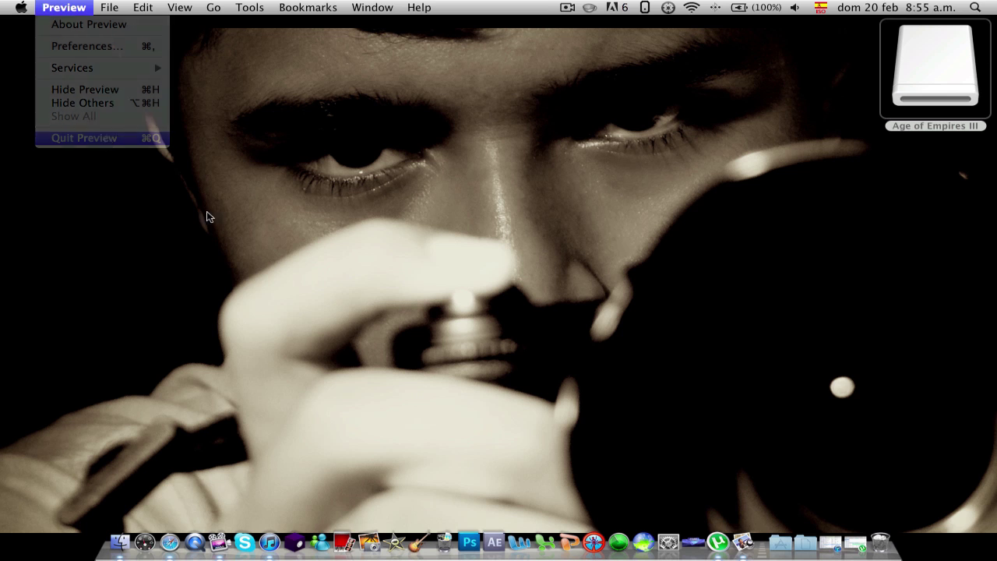
- Look through the Applications folder for the copied Age of Empires III game, and close the folder view
{"action": "left_click", "coordinate": [770, 543]}
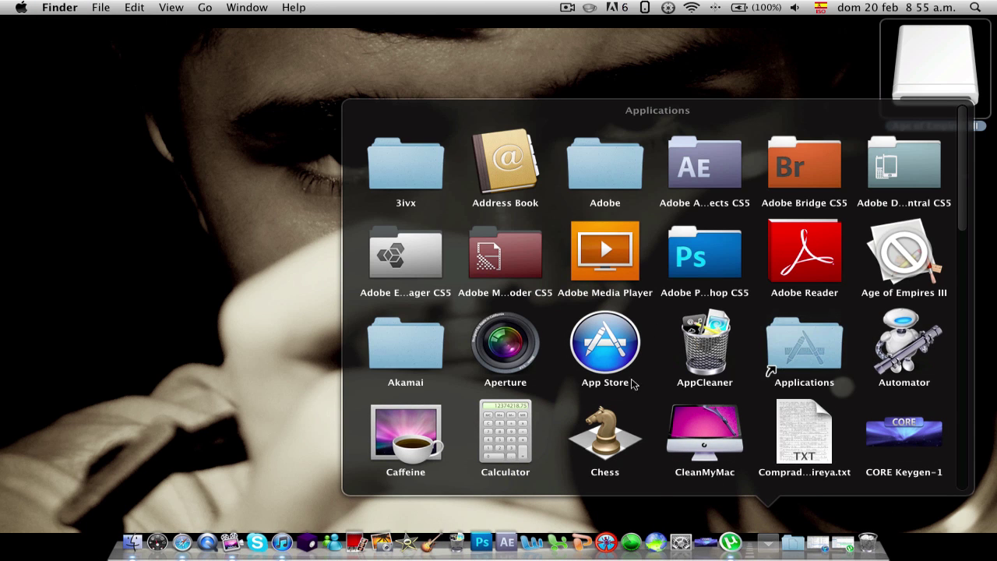
{"action": "scroll", "coordinate": [624, 354], "scroll_direction": "down", "scroll_amount": 10}
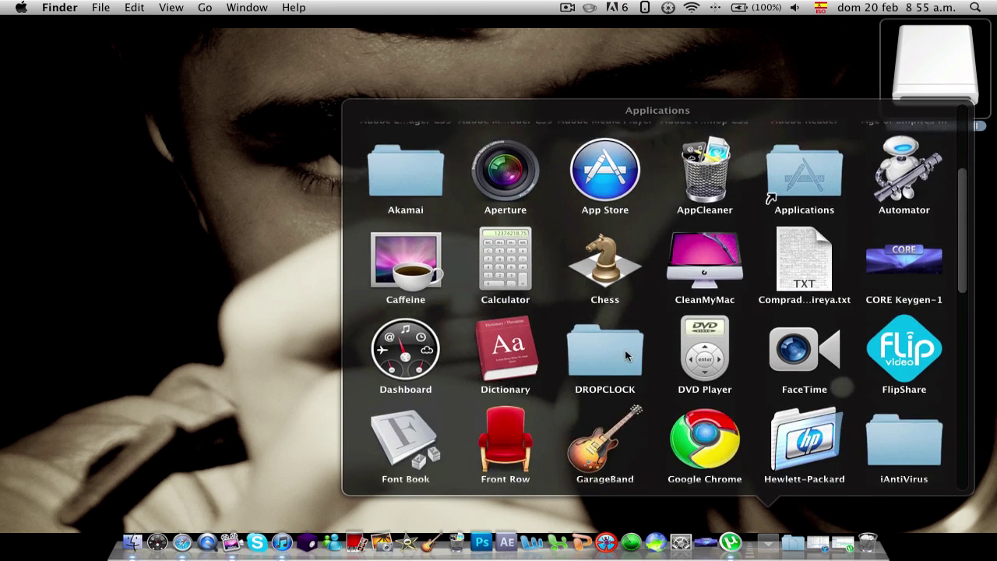
{"action": "scroll", "coordinate": [625, 355], "scroll_direction": "down", "scroll_amount": 10}
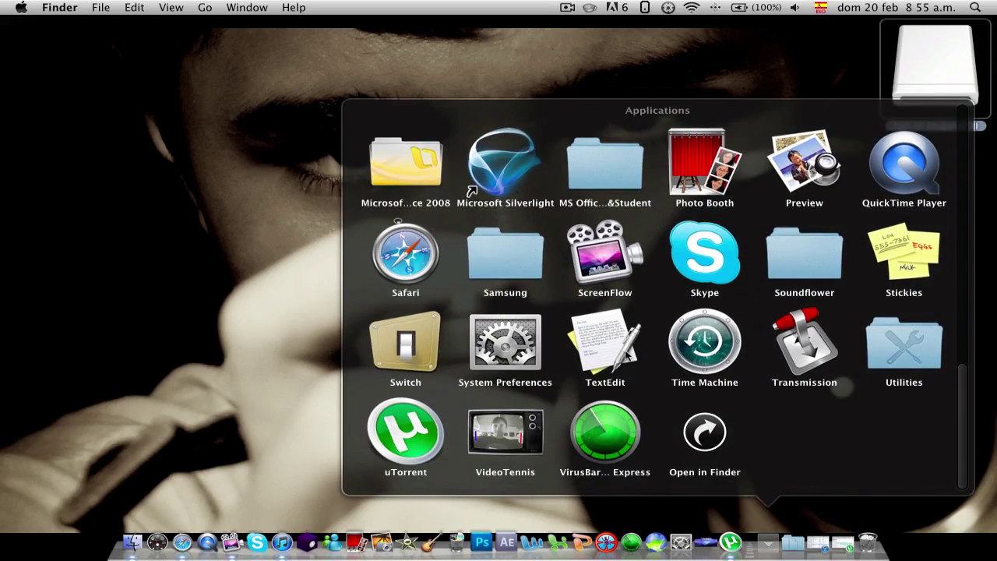
{"action": "scroll", "coordinate": [624, 354], "scroll_direction": "up", "scroll_amount": 3}
{"action": "scroll", "coordinate": [625, 355], "scroll_direction": "up", "scroll_amount": 4}
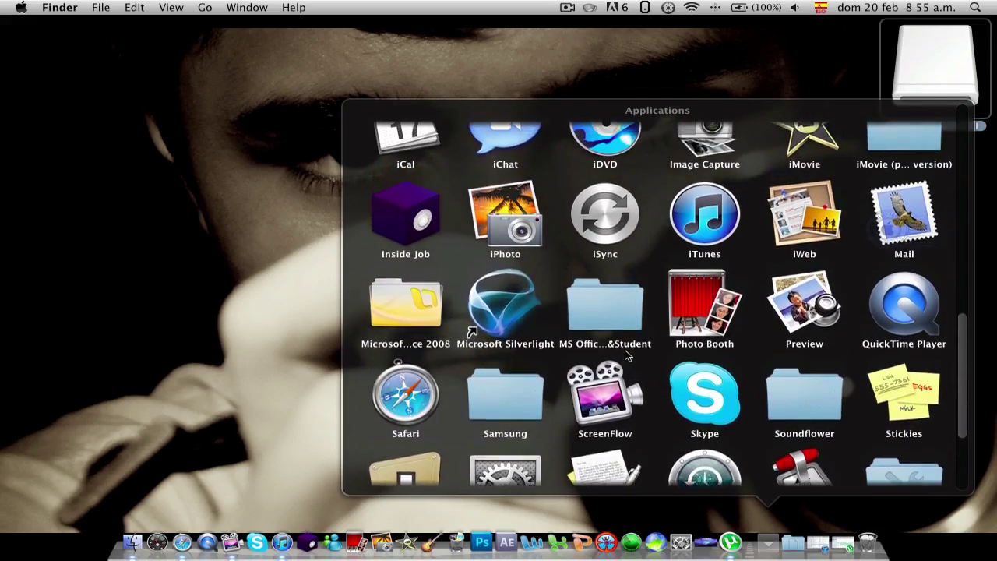
{"action": "scroll", "coordinate": [624, 354], "scroll_direction": "up", "scroll_amount": 5}
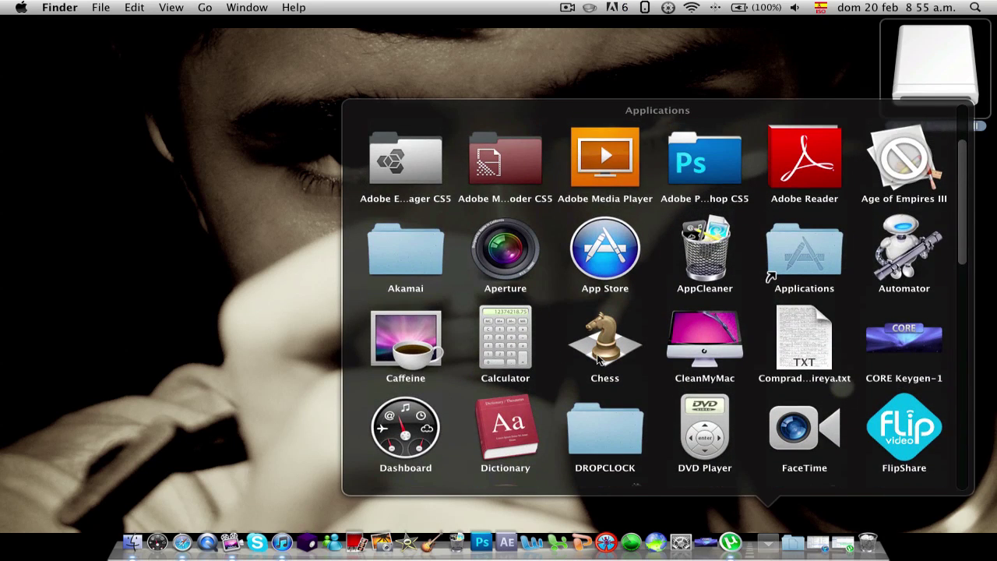
{"action": "left_click", "coordinate": [252, 358]}
- Search Spotlight for "Age" and launch the Age of Empires III application from the top hit
{"action": "key", "text": "super+space"}
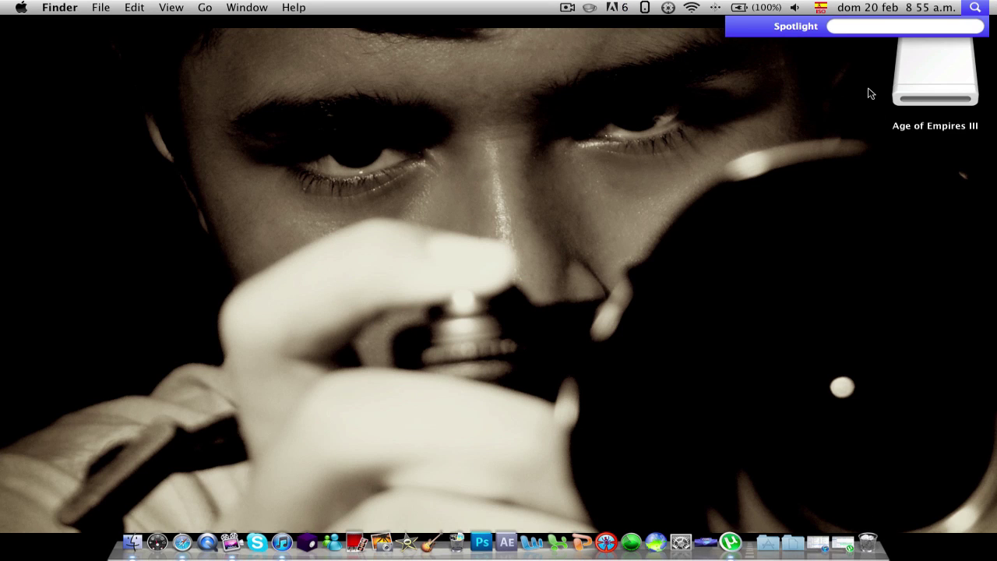
{"action": "type", "text": "E"}
{"action": "key", "text": "BackSpace"}
{"action": "type", "text": "Ade"}
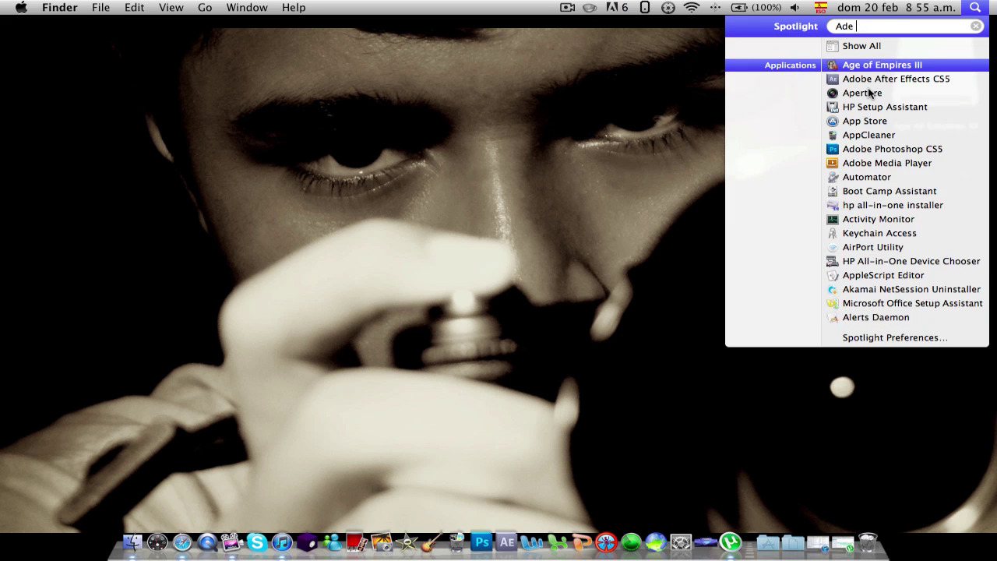
{"action": "key", "text": "BackSpace"}
{"action": "key", "text": "BackSpace"}
{"action": "key", "text": "BackSpace"}
{"action": "type", "text": "ge"}
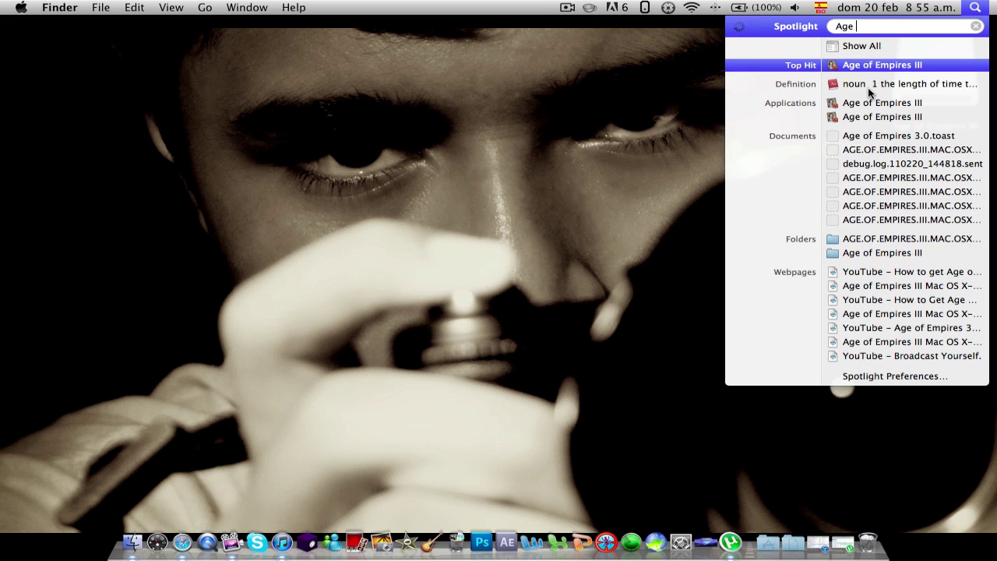
{"action": "key", "text": "Return"}
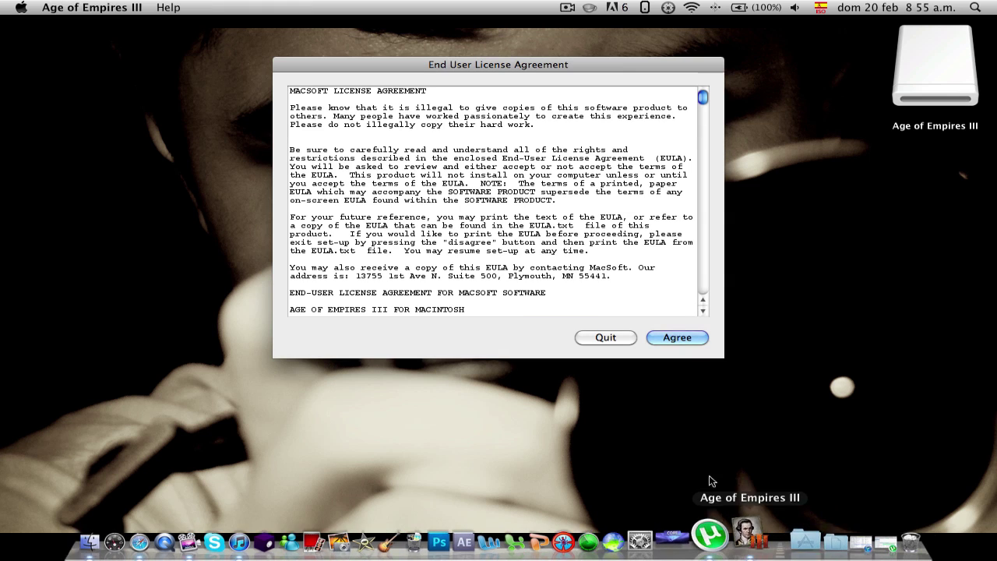
- Agree to the End User License Agreement and skip the intro video to reach the game's main menu
{"action": "left_click", "coordinate": [683, 339]}
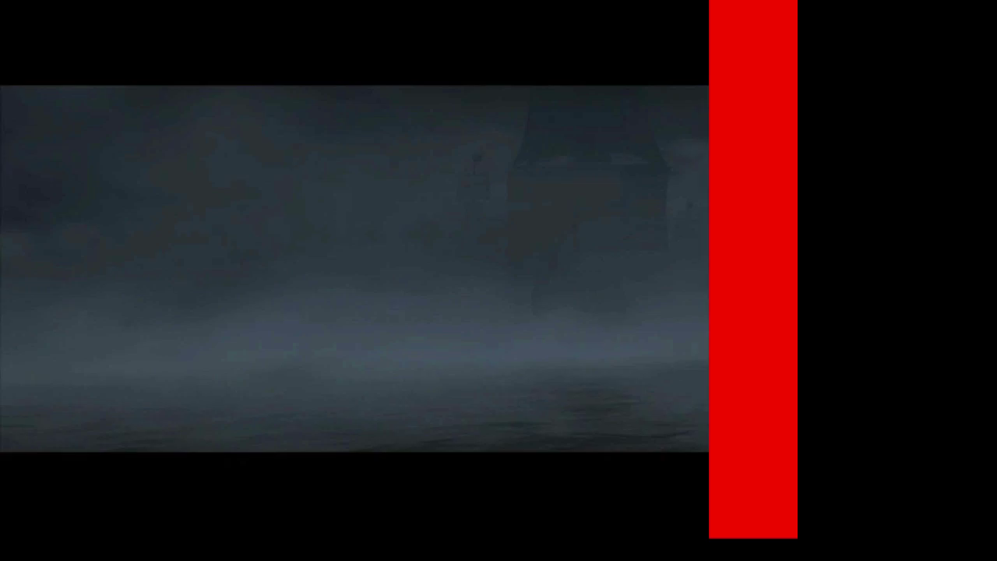
{"action": "key", "text": "Escape"}
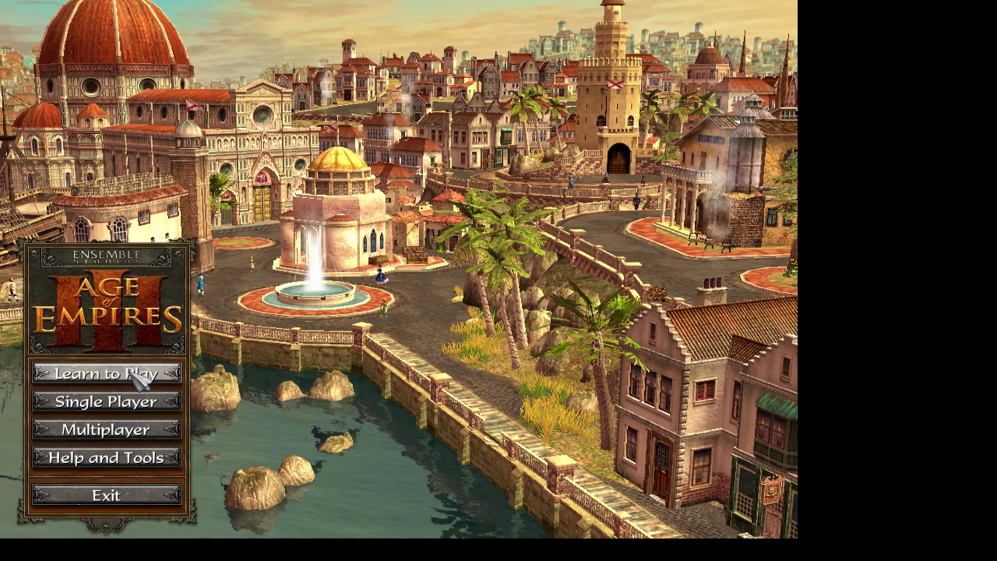
- View the GameRanger information among the multiplayer options, and cancel back to the main menu without launching it
{"action": "left_click", "coordinate": [123, 433]}
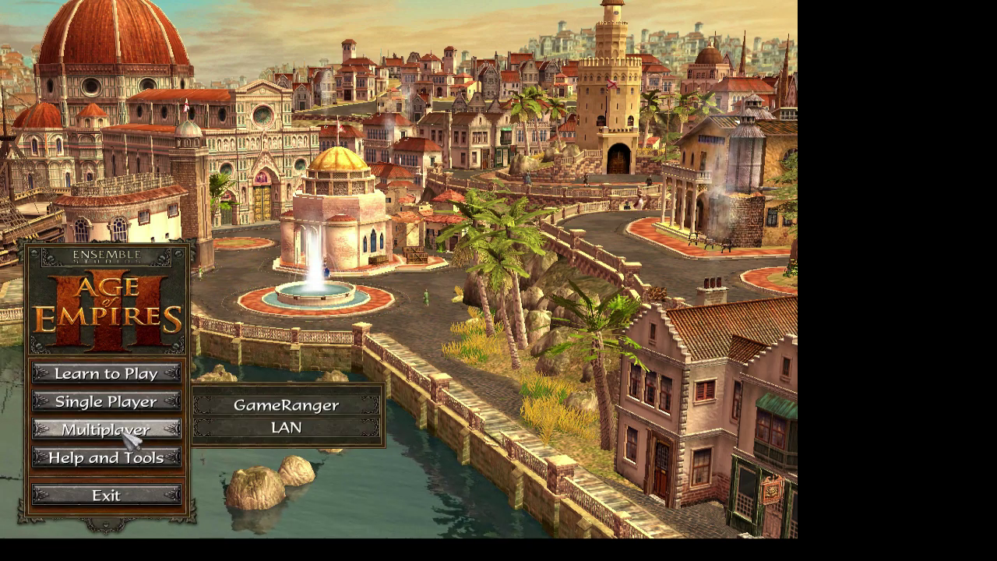
{"action": "left_click", "coordinate": [280, 411]}
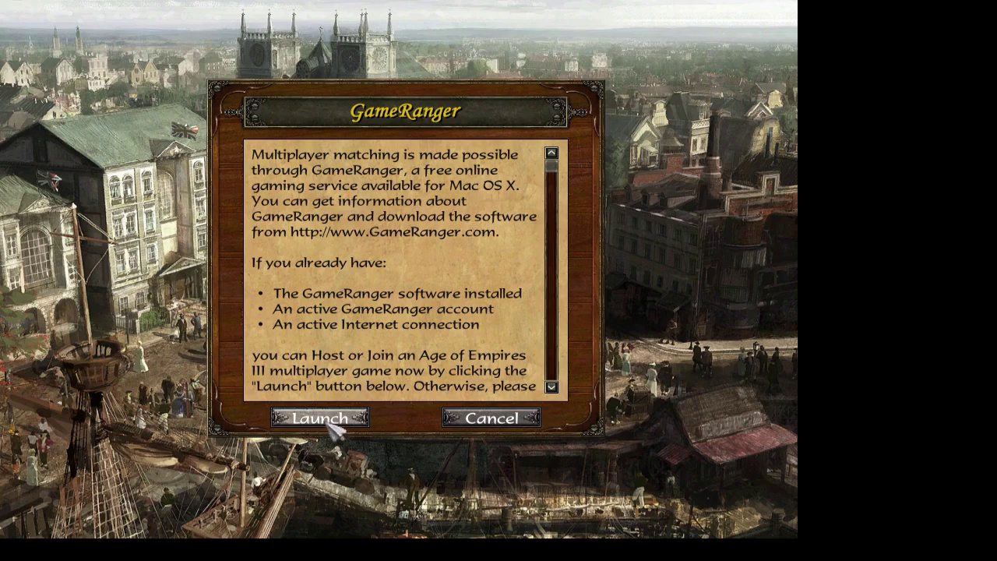
{"action": "left_click", "coordinate": [452, 419]}
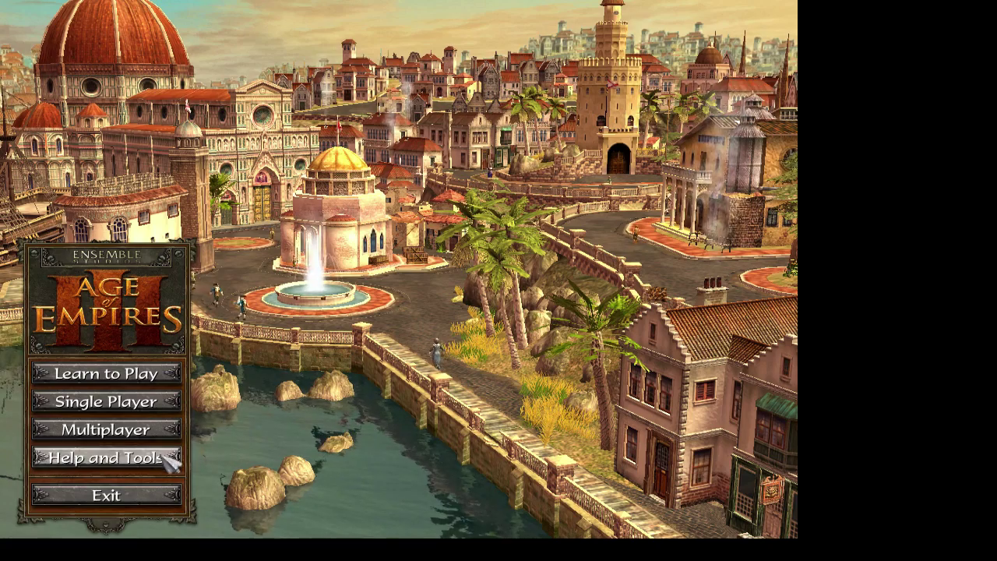
- Exit Age of Empires III from the main menu
{"action": "left_click", "coordinate": [127, 496]}
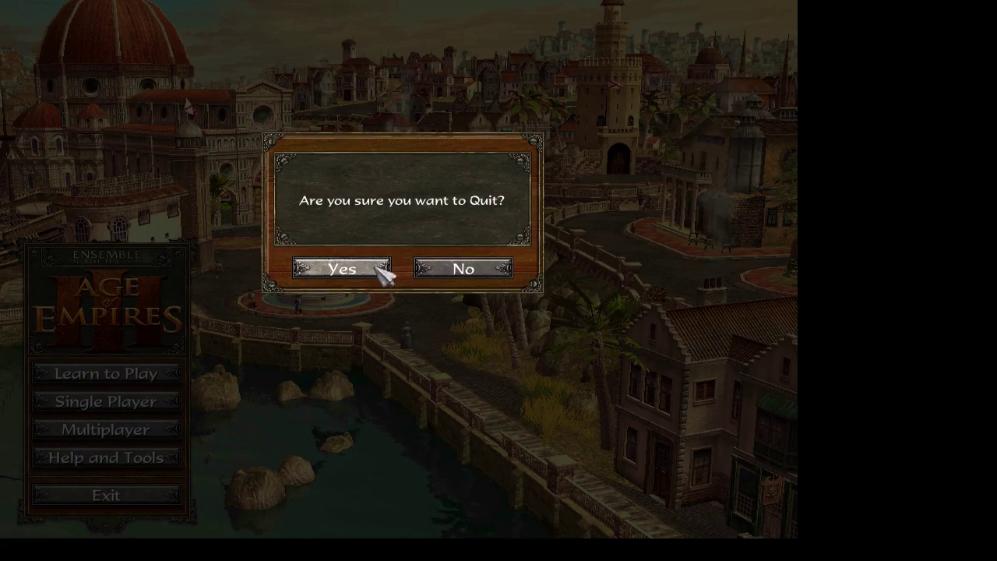